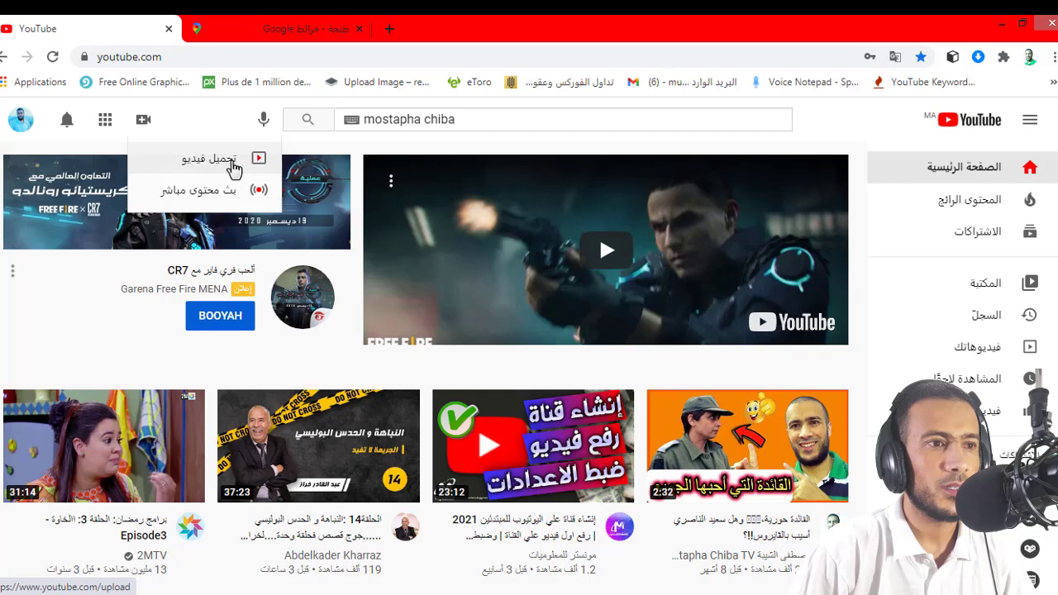
Step: Start a video upload, dismiss the YouTube Studio welcome notice through its more-information link, and return to the upload dialog
{"action": "left_click", "coordinate": [220, 169]}
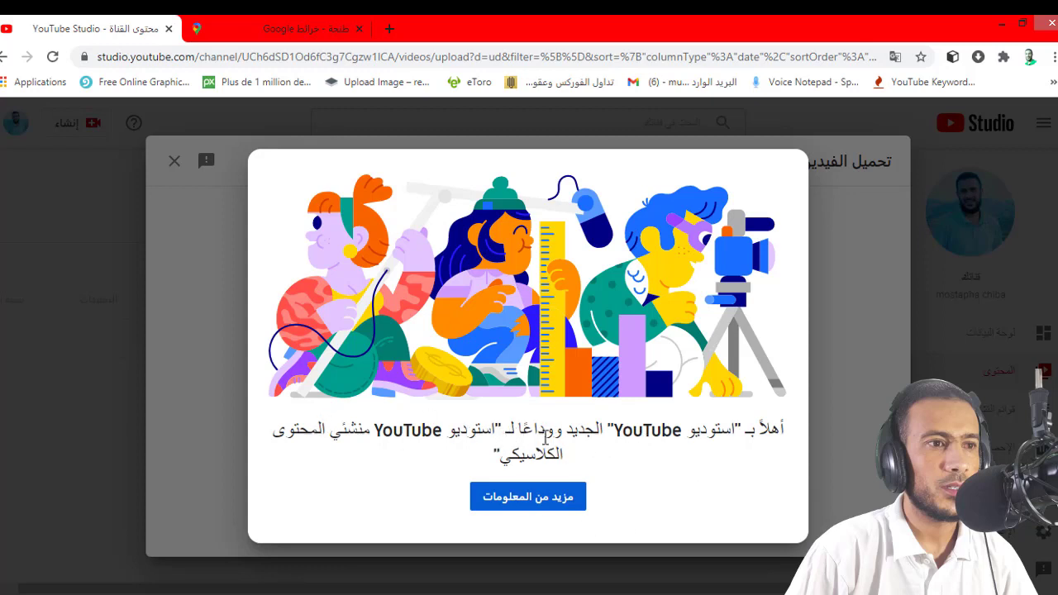
{"action": "left_click", "coordinate": [530, 497]}
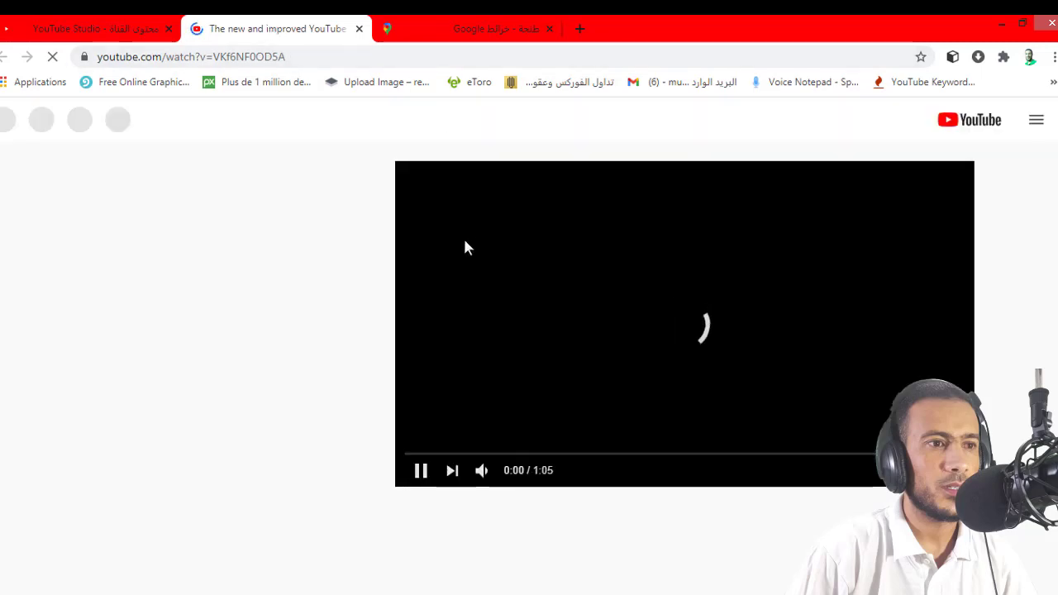
{"action": "left_click", "coordinate": [116, 28]}
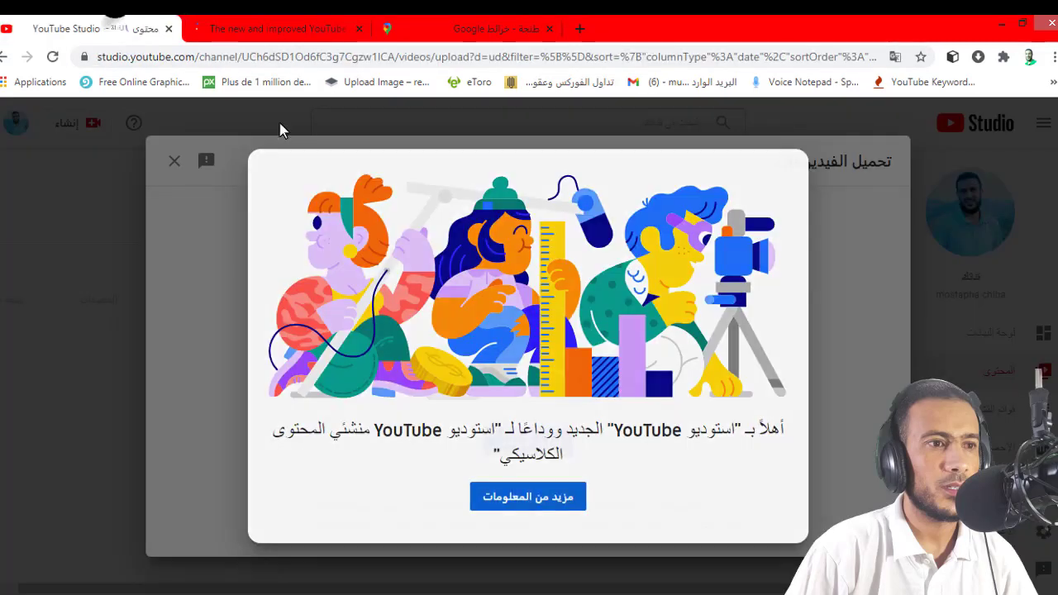
{"action": "left_click", "coordinate": [240, 27]}
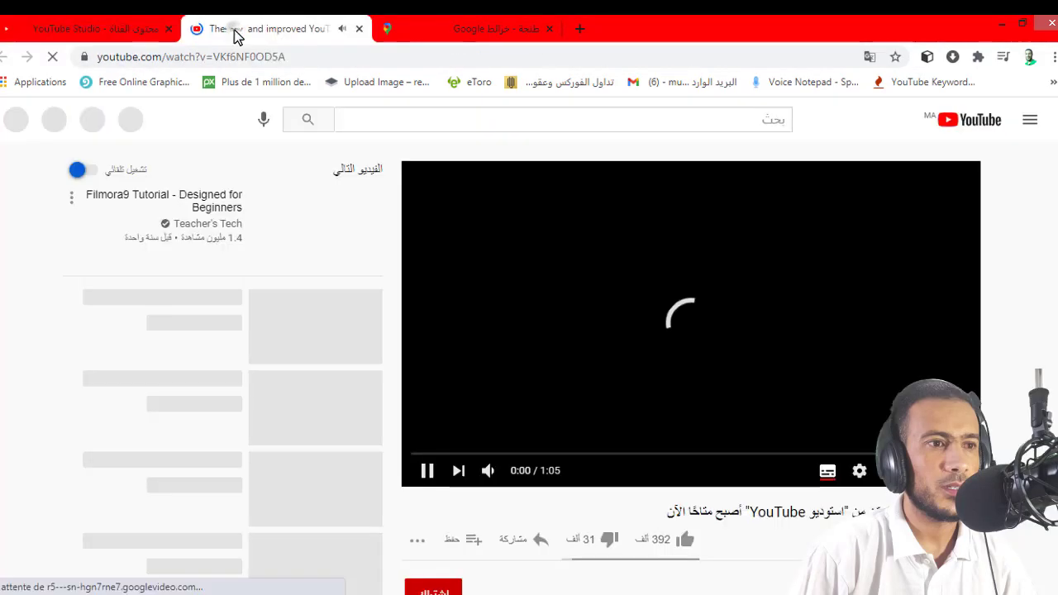
{"action": "left_click", "coordinate": [46, 29]}
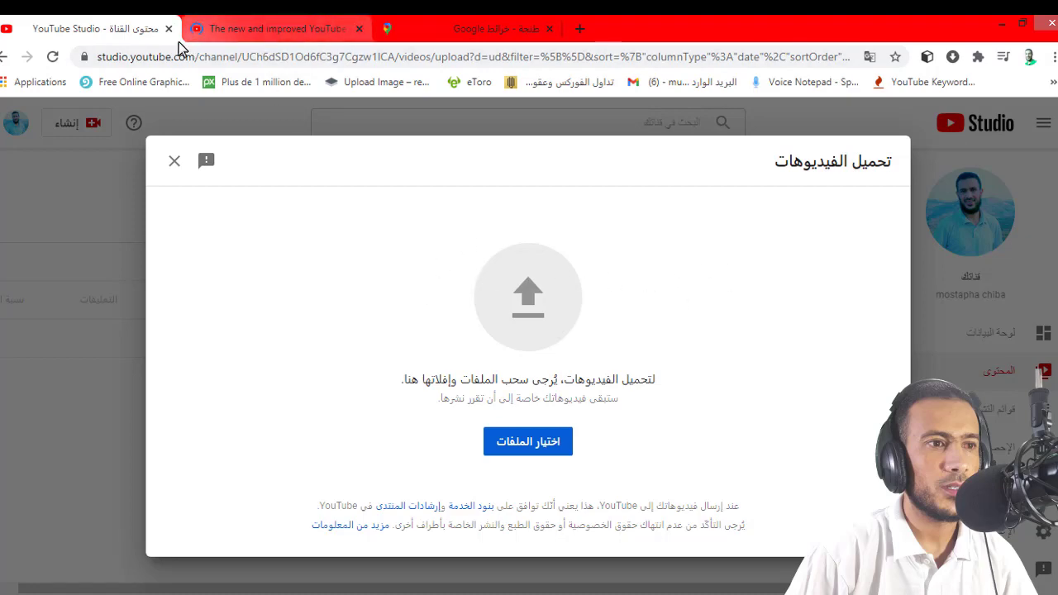
{"action": "left_click", "coordinate": [244, 28]}
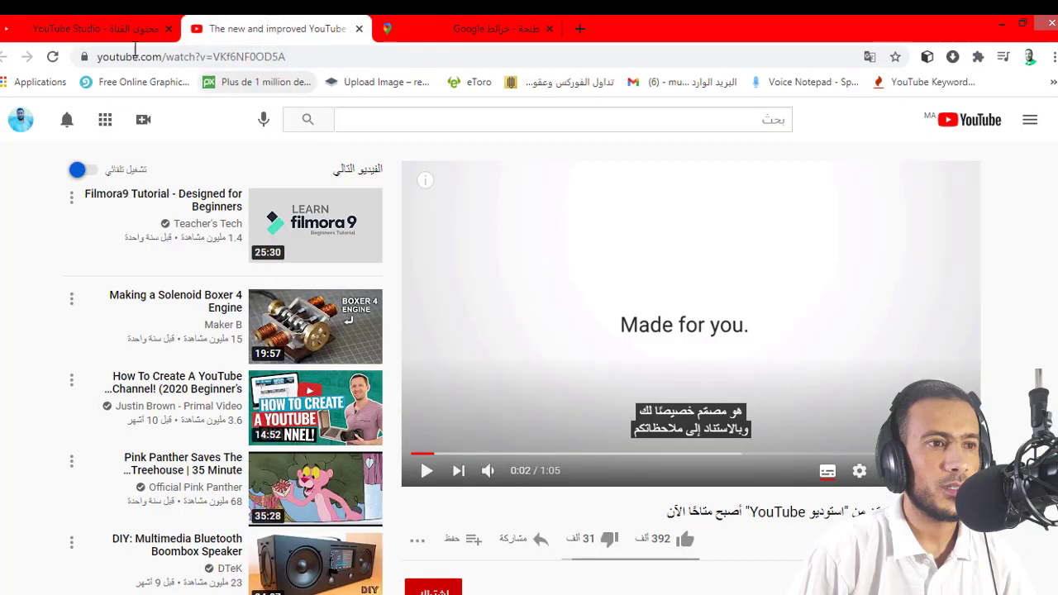
{"action": "left_click", "coordinate": [106, 26]}
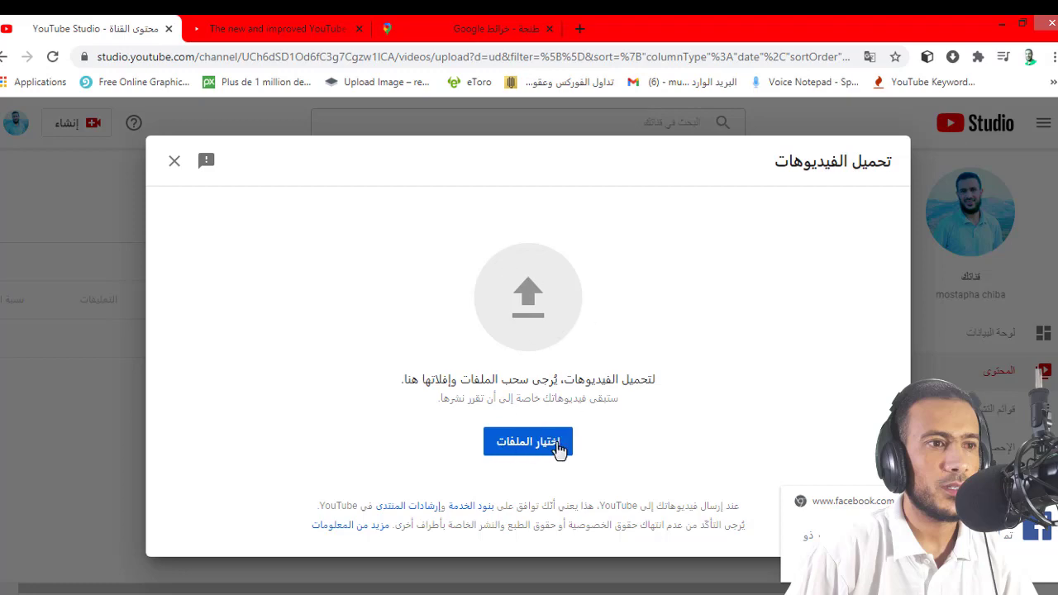
Step: Choose the MP4 video for upload from its subfolder inside Images > ALJADID VEDIO
{"action": "left_click", "coordinate": [521, 297]}
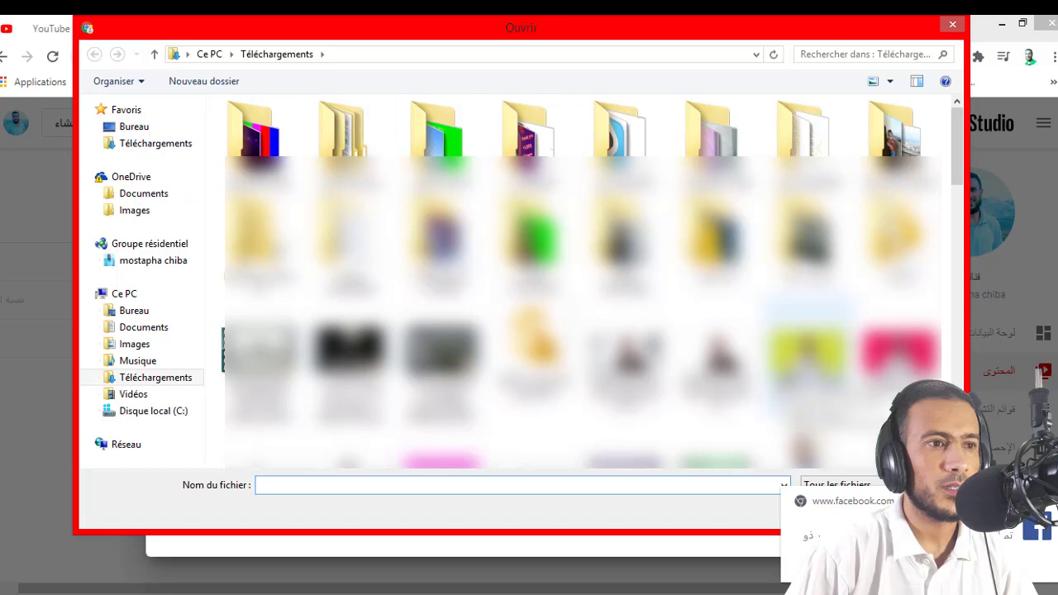
{"action": "left_click", "coordinate": [135, 344]}
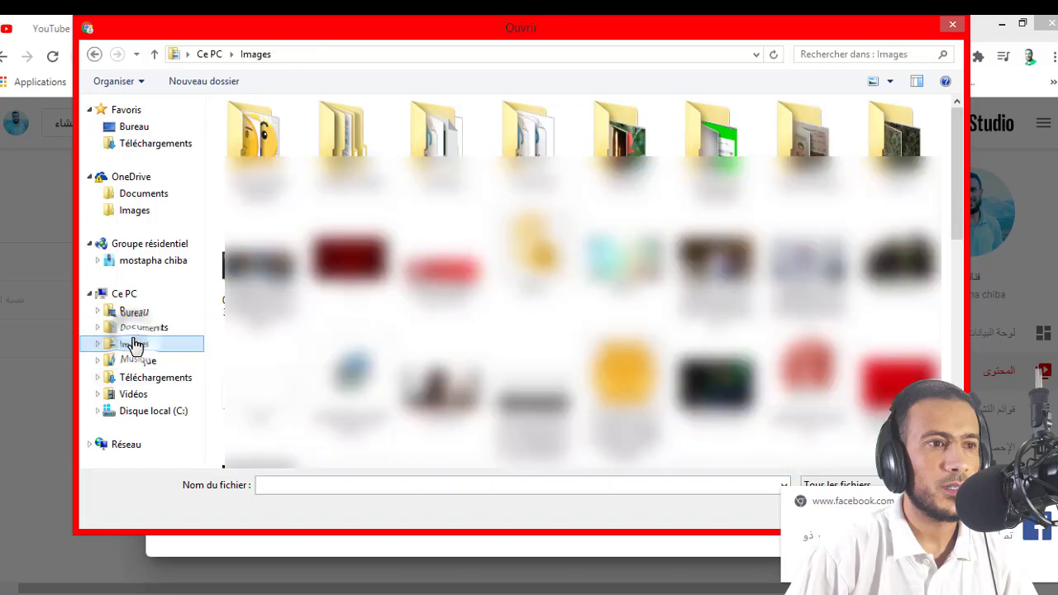
{"action": "double_click", "coordinate": [343, 130]}
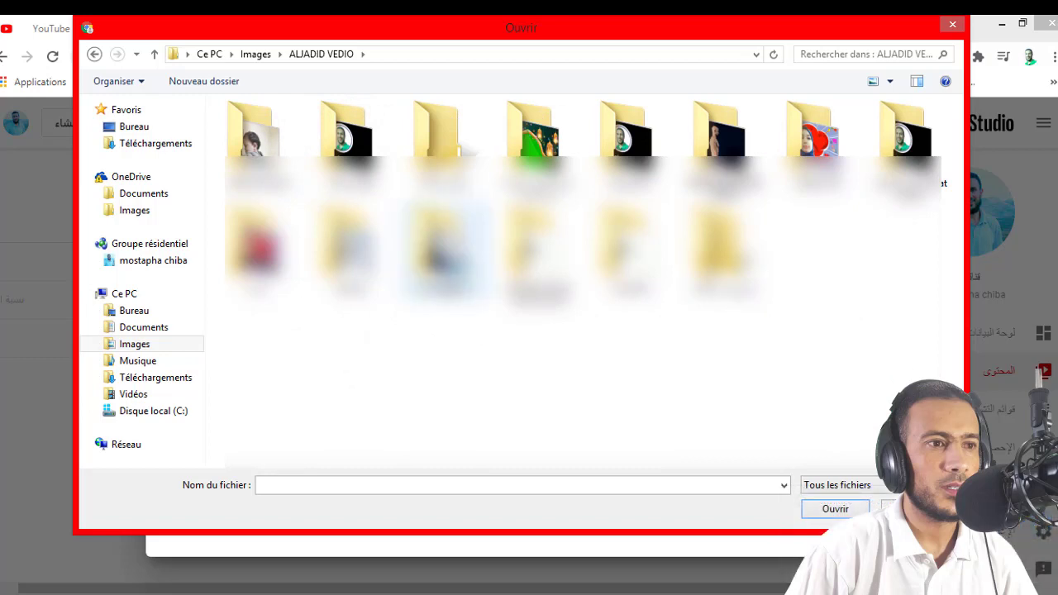
{"action": "double_click", "coordinate": [438, 256]}
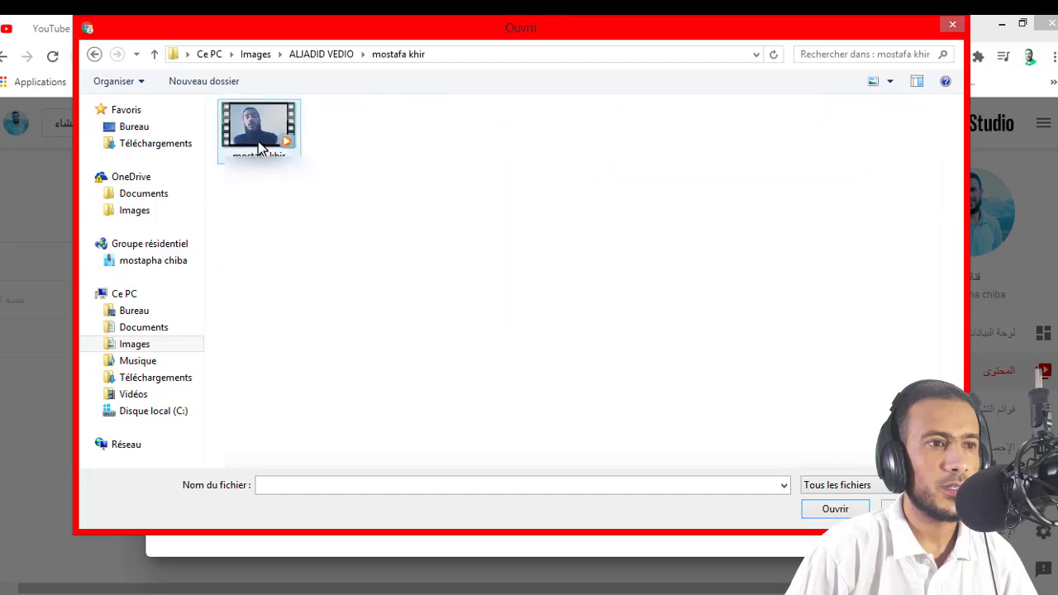
{"action": "left_click", "coordinate": [98, 61]}
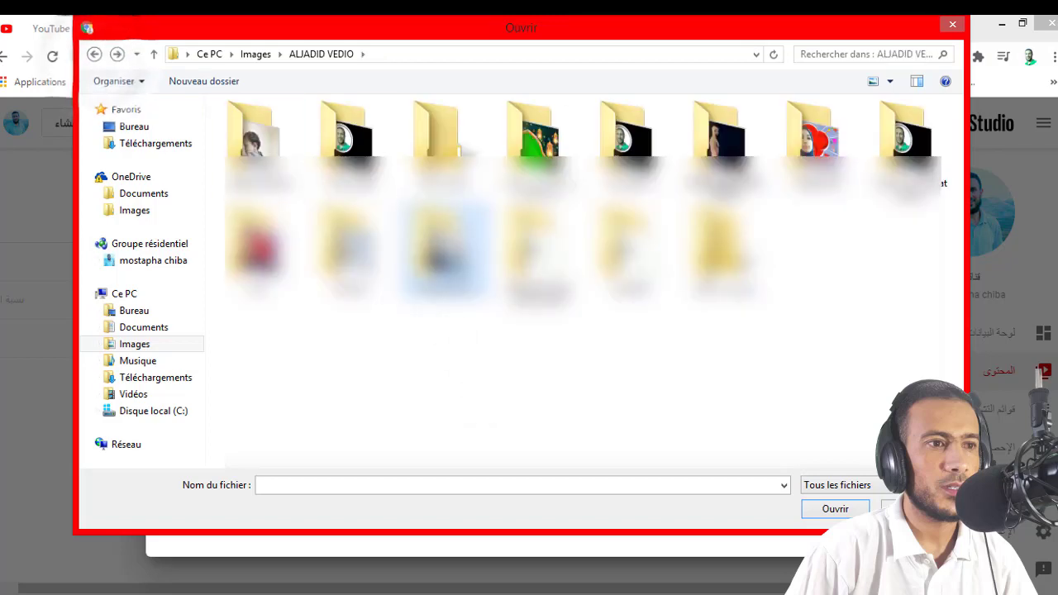
{"action": "double_click", "coordinate": [453, 240]}
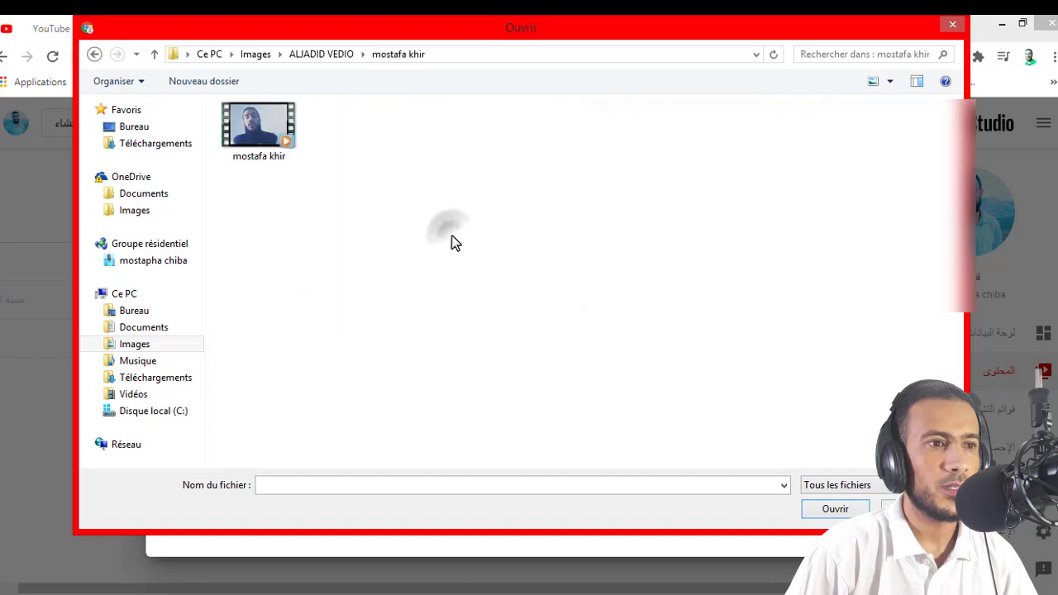
{"action": "left_click", "coordinate": [275, 149]}
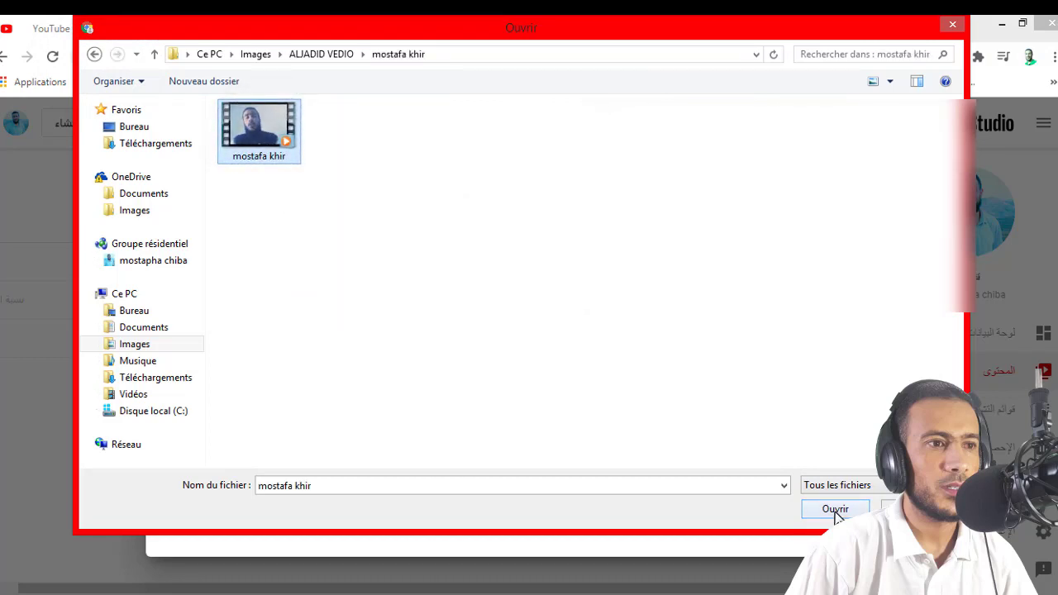
{"action": "double_click", "coordinate": [237, 126]}
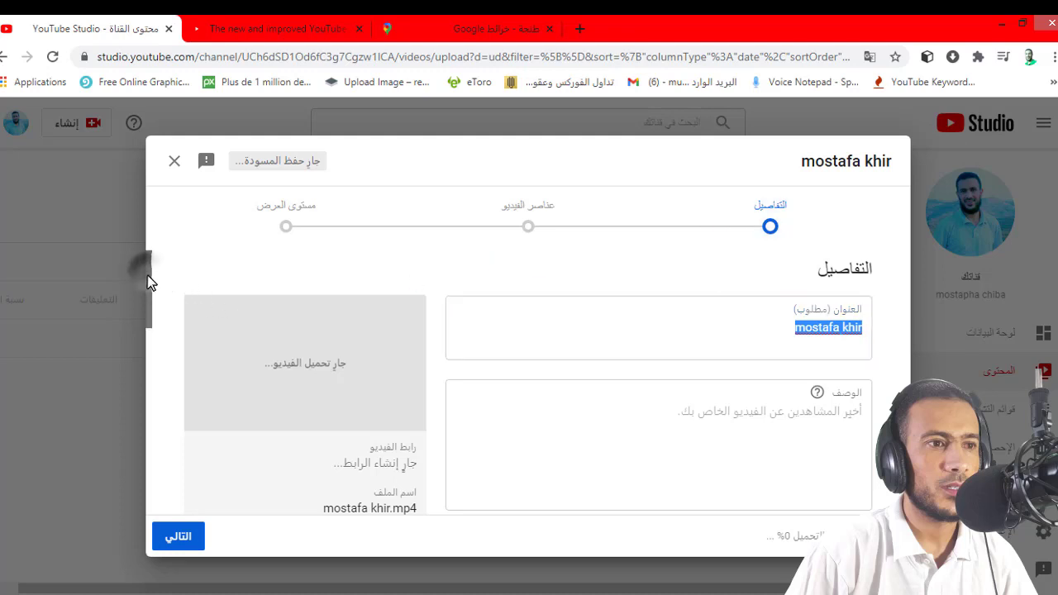
Step: Replace the video's prefilled title with the person's first name in Arabic
{"action": "left_click_drag", "start_coordinate": [148, 276], "coordinate": [148, 287]}
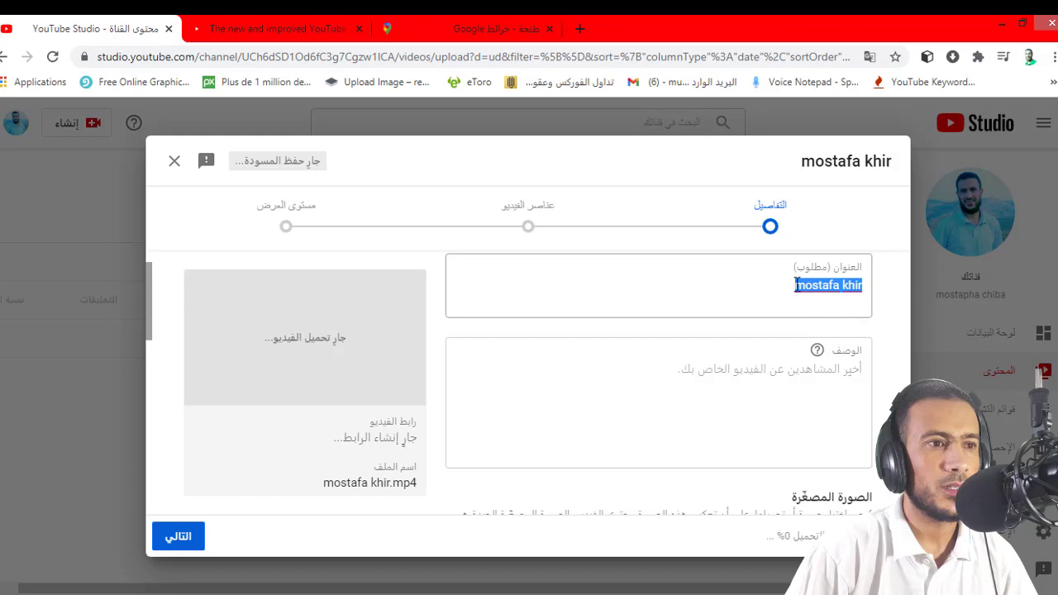
{"action": "key", "text": "BackSpace"}
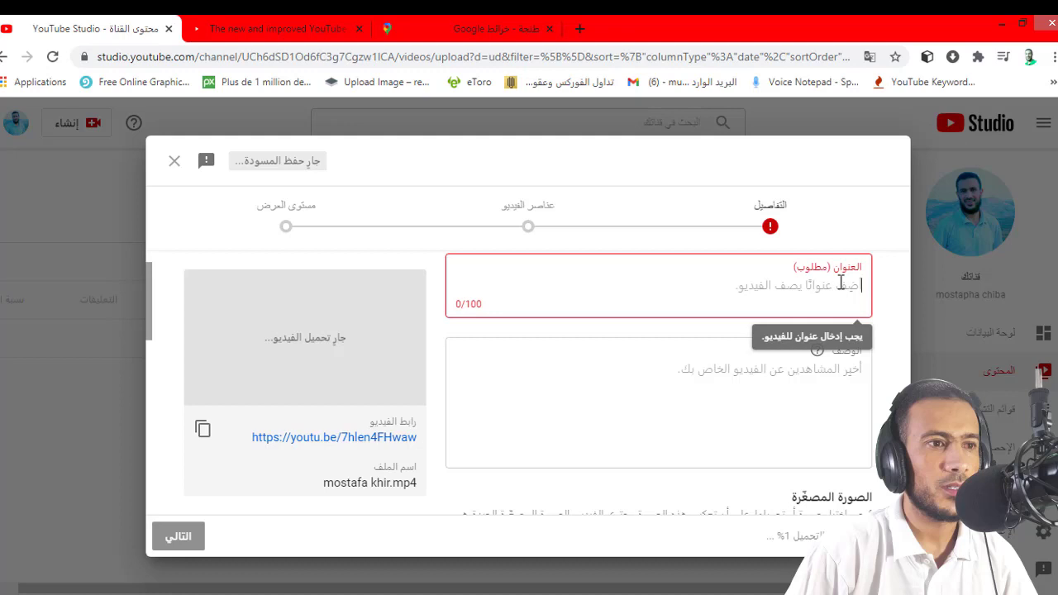
{"action": "type", "text": "مصطف"}
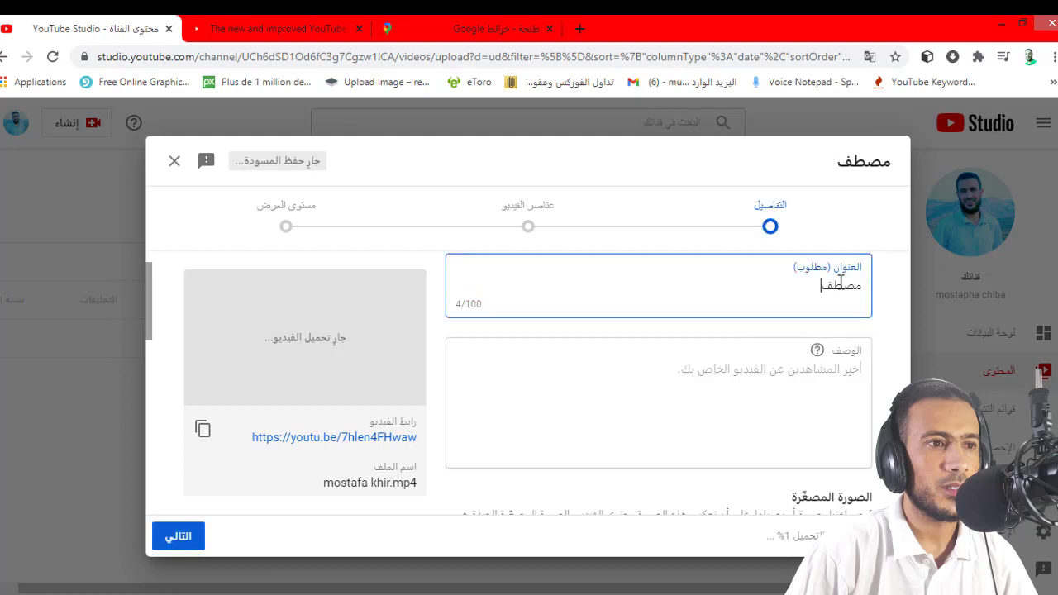
{"action": "type", "text": "ى"}
{"action": "left_click", "coordinate": [413, 237]}
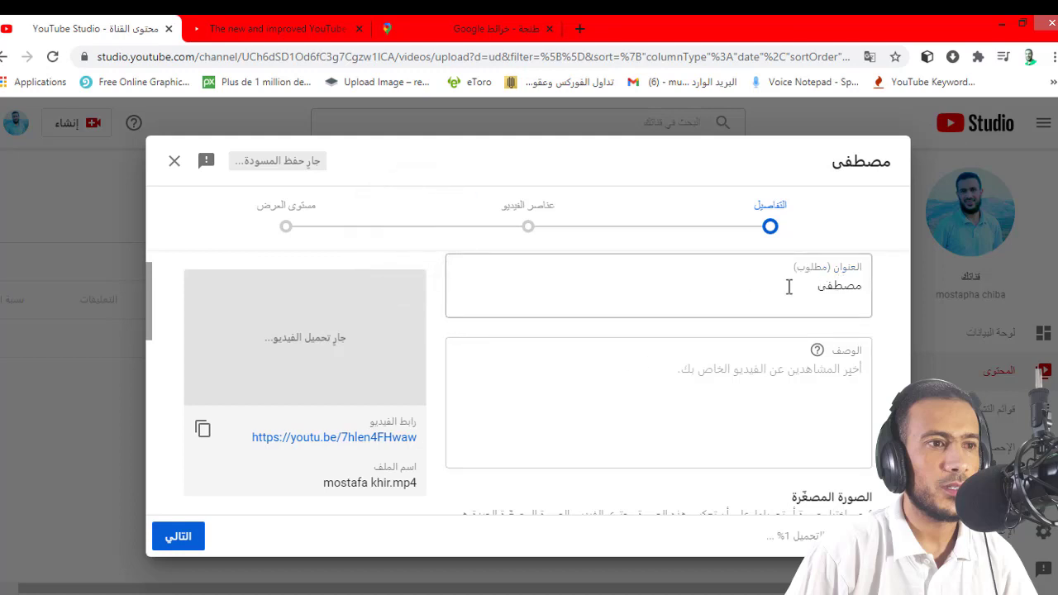
{"action": "left_click", "coordinate": [788, 287]}
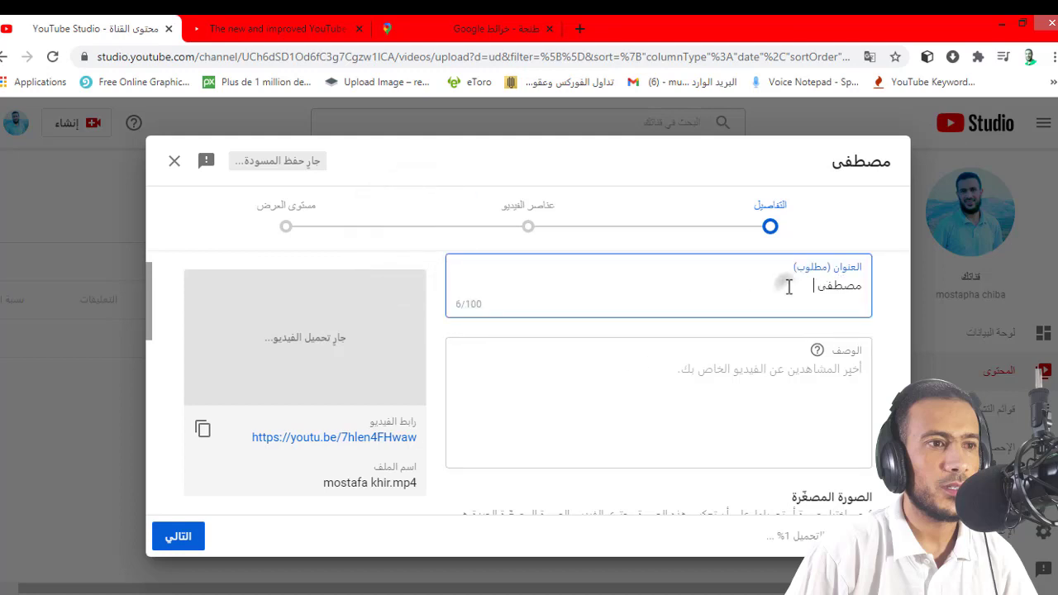
{"action": "left_click", "coordinate": [395, 243]}
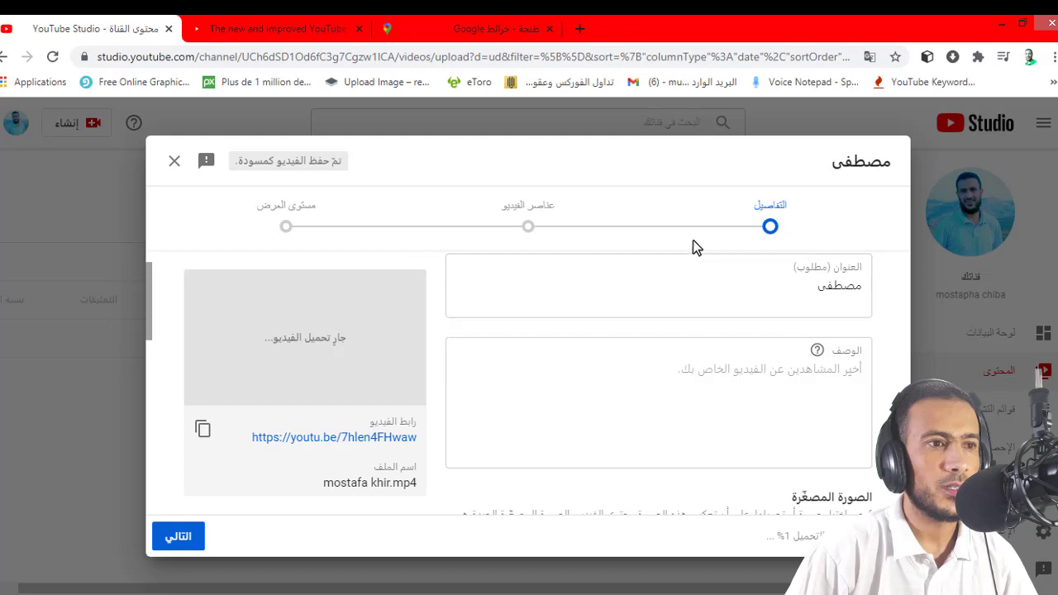
Step: Examine the description field, the thumbnail options and the playlist choices in the video details
{"action": "left_click", "coordinate": [803, 381]}
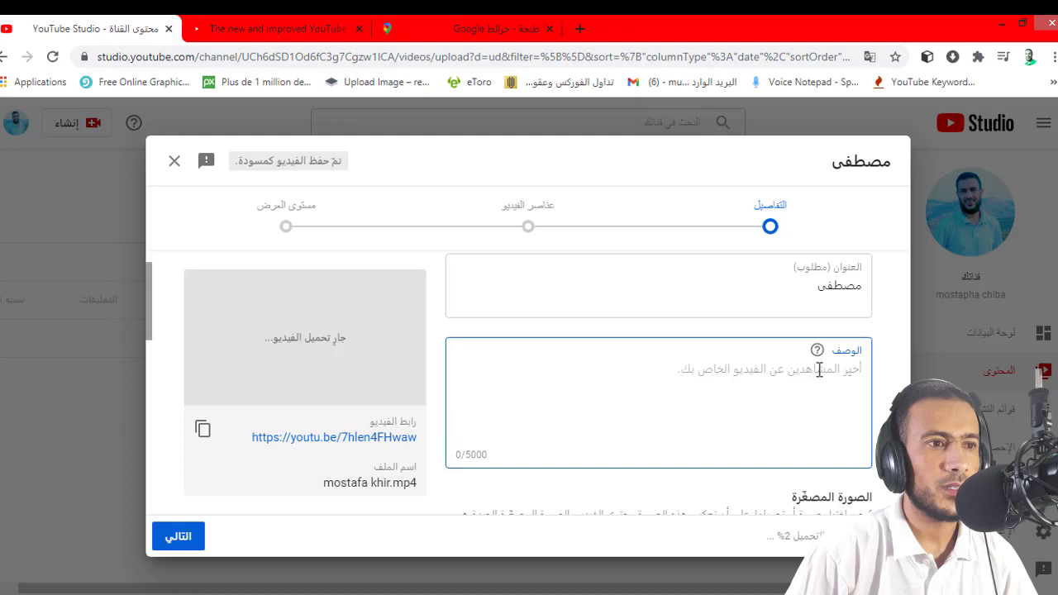
{"action": "left_click_drag", "start_coordinate": [149, 295], "coordinate": [158, 361]}
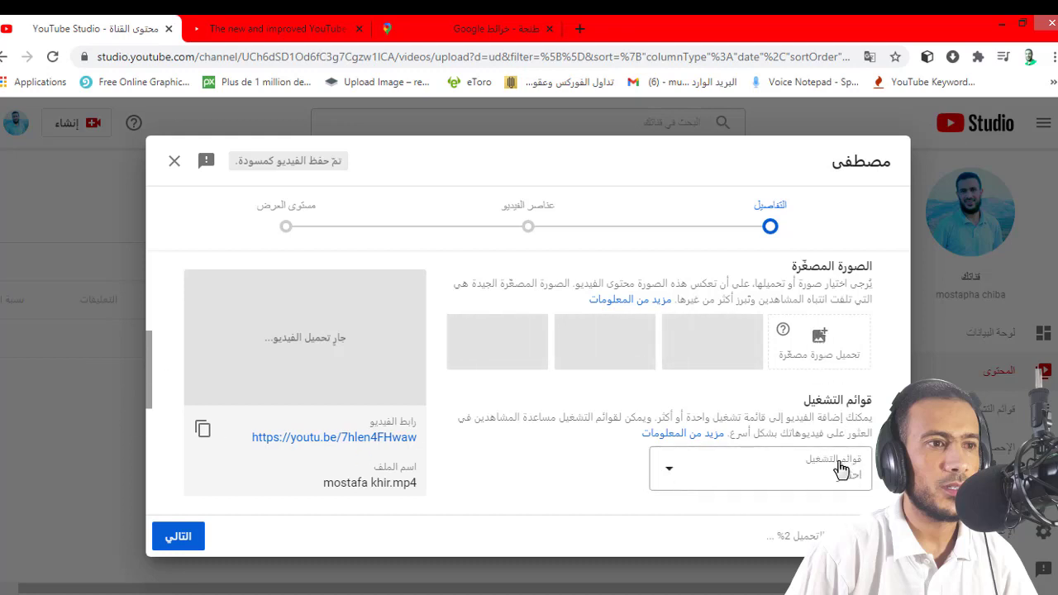
{"action": "left_click", "coordinate": [673, 475]}
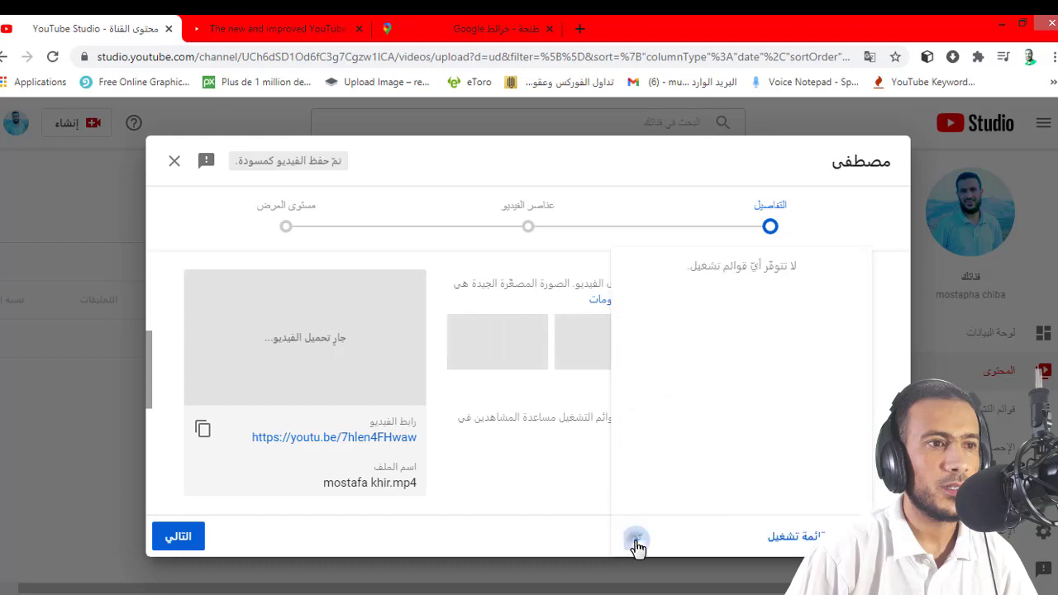
{"action": "left_click", "coordinate": [637, 545]}
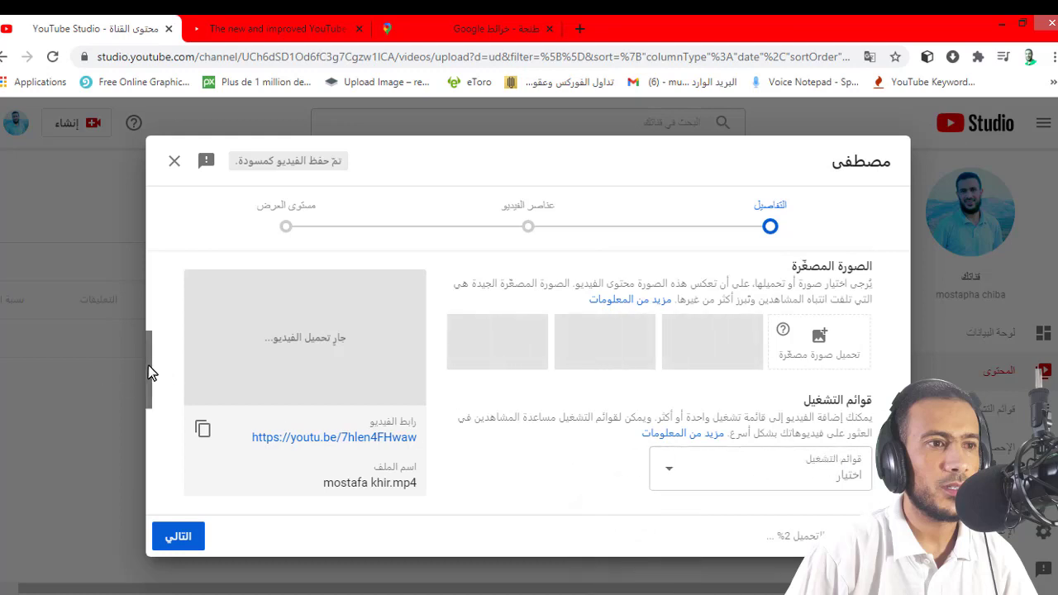
Step: Mark the video's audience as not made for kids (لا، الفيديو ليس مخصّصًا للأطفال)
{"action": "left_click_drag", "start_coordinate": [151, 367], "coordinate": [148, 418]}
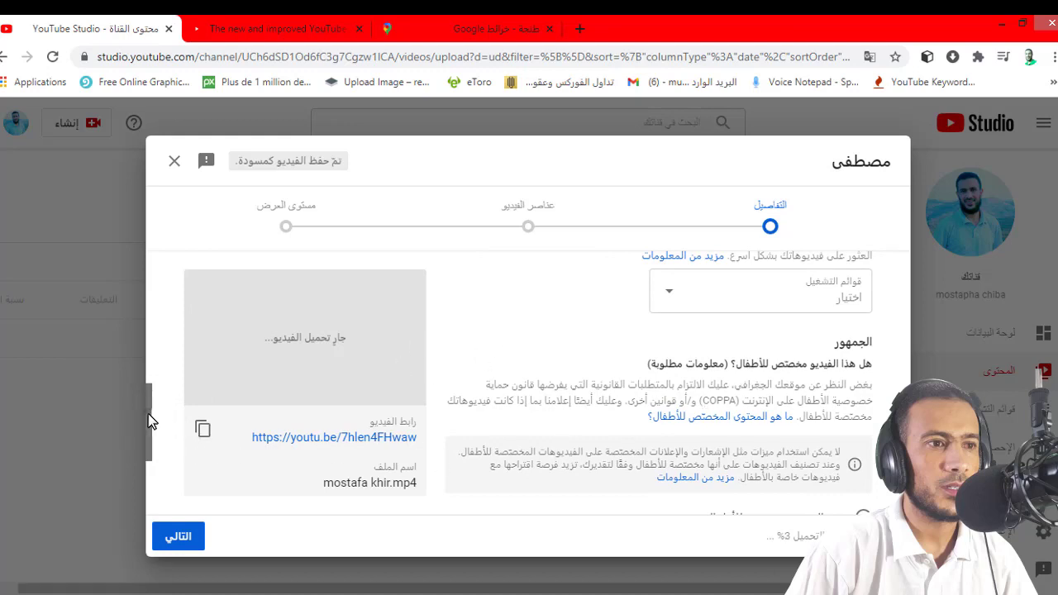
{"action": "left_click_drag", "start_coordinate": [148, 413], "coordinate": [149, 450]}
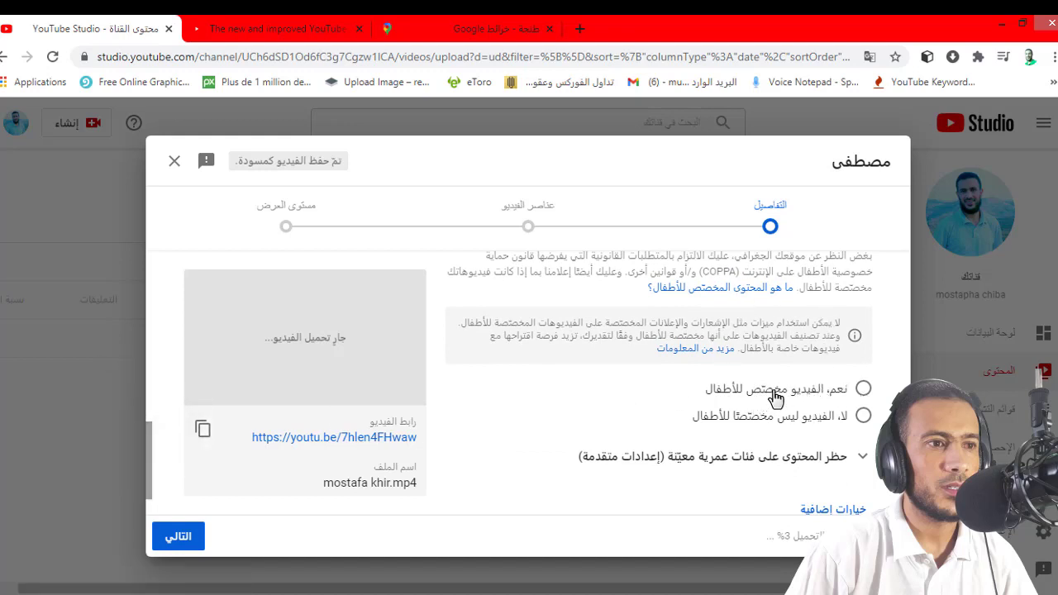
{"action": "left_click", "coordinate": [863, 417]}
{"action": "left_click_drag", "start_coordinate": [147, 428], "coordinate": [147, 465]}
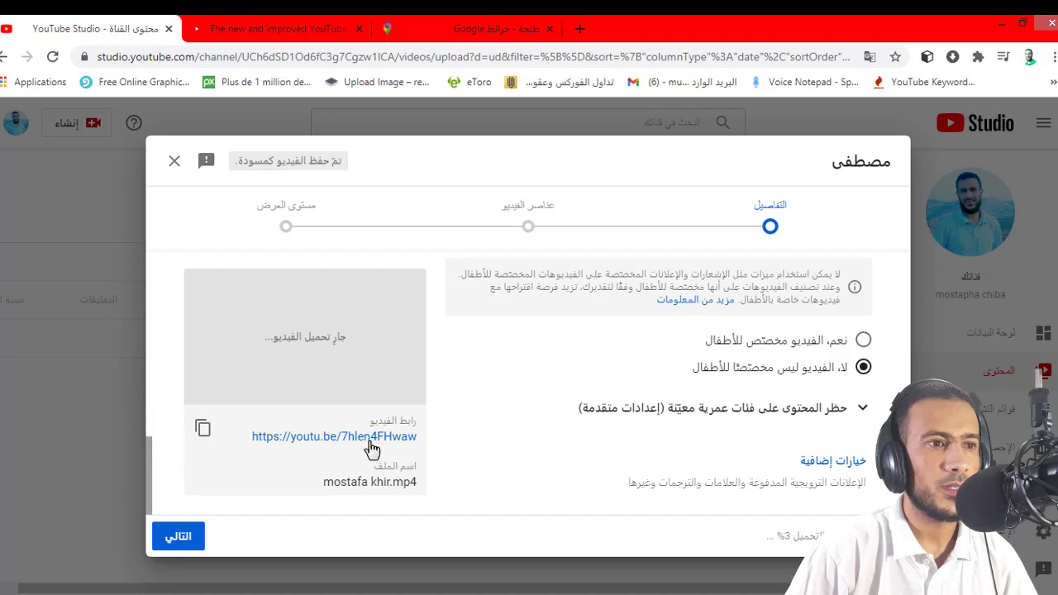
Step: Advance past the video details and the end screen and cards page to the visibility settings
{"action": "left_click", "coordinate": [179, 537]}
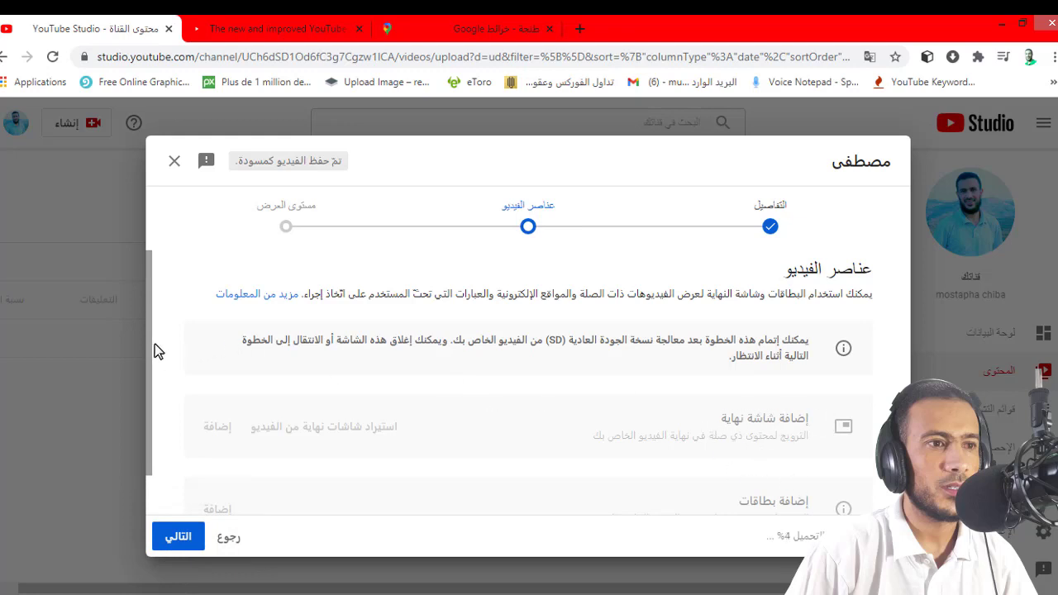
{"action": "scroll", "coordinate": [149, 364], "scroll_direction": "down", "scroll_amount": 1}
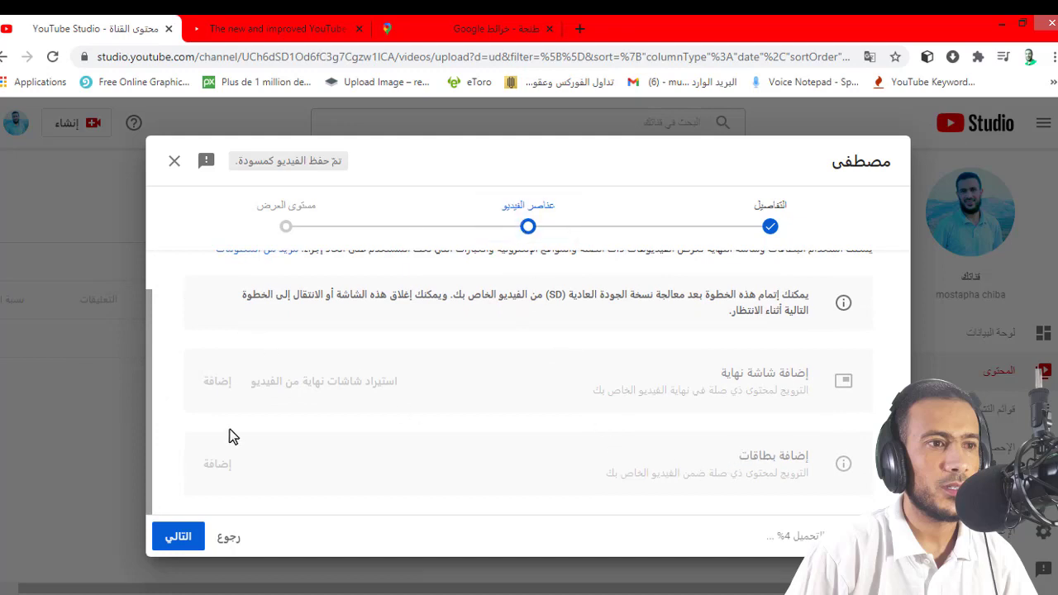
{"action": "left_click", "coordinate": [190, 535]}
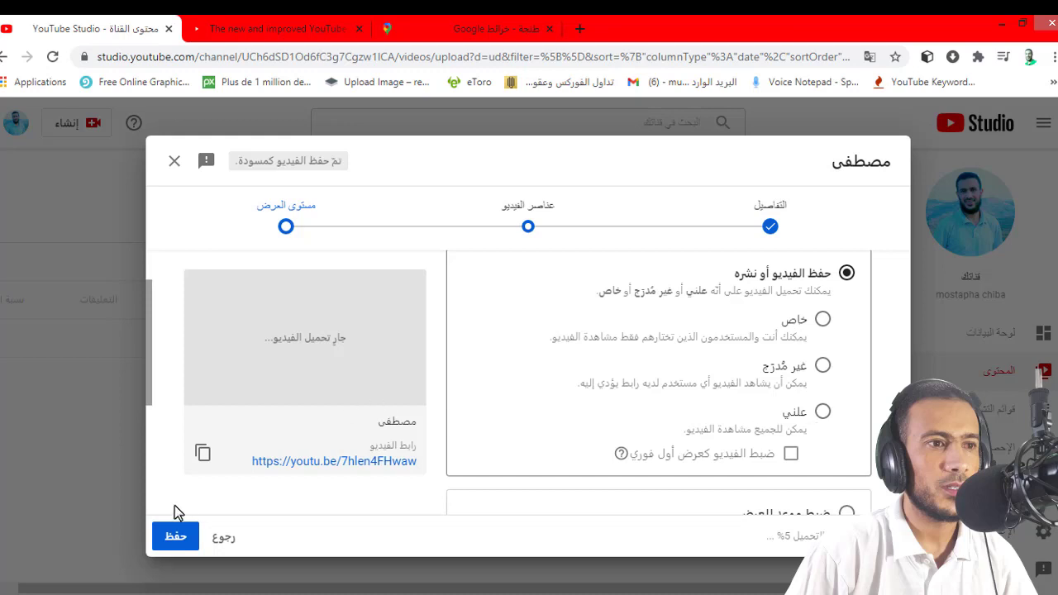
Step: Set the video's visibility to private (خاص) and save the upload
{"action": "left_click_drag", "start_coordinate": [149, 346], "coordinate": [175, 520]}
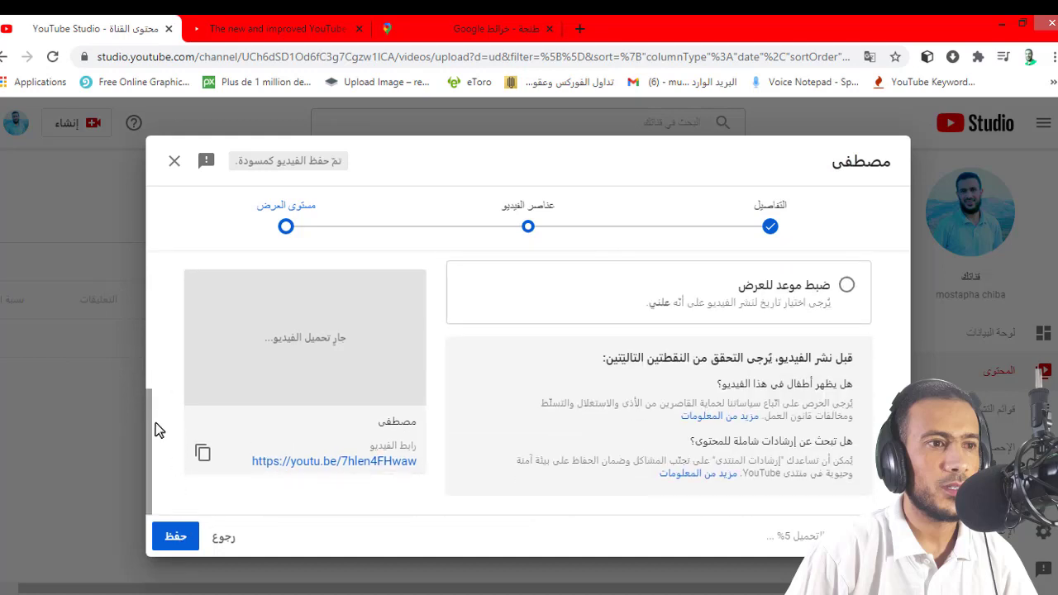
{"action": "left_click_drag", "start_coordinate": [147, 459], "coordinate": [148, 318]}
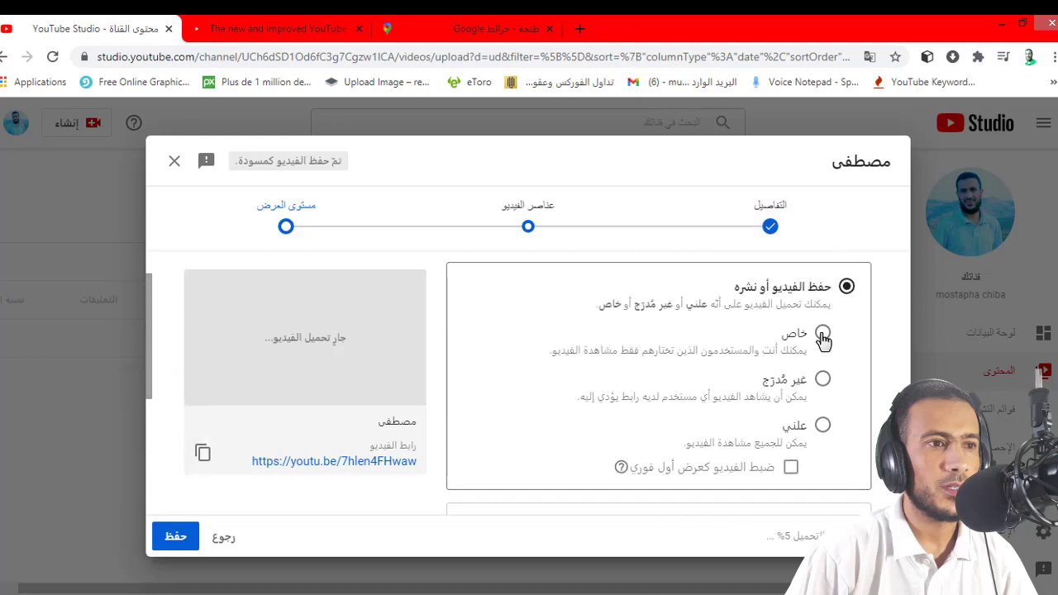
{"action": "left_click", "coordinate": [823, 334]}
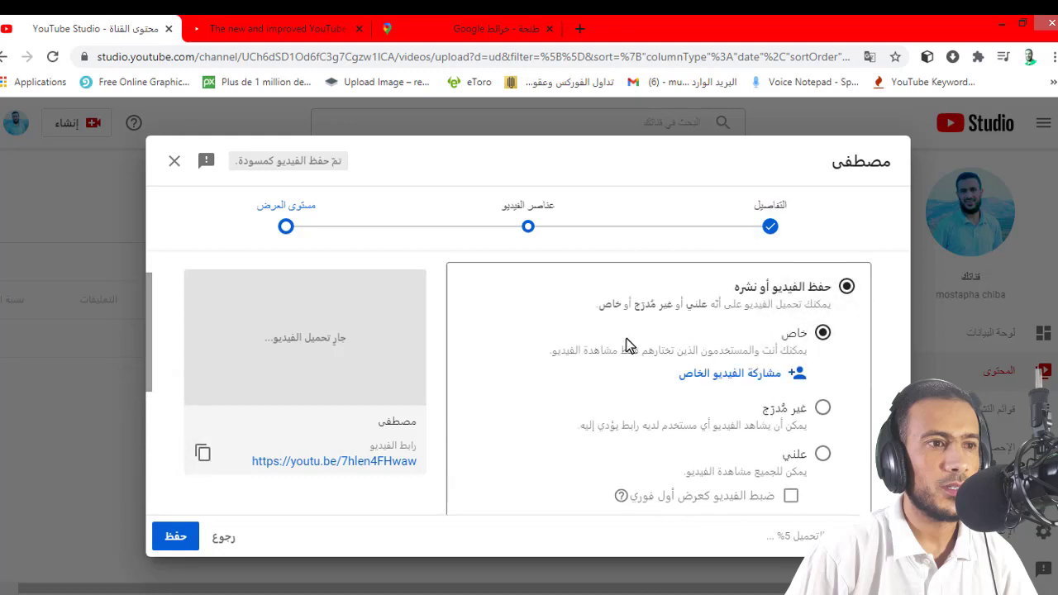
{"action": "left_click", "coordinate": [175, 536]}
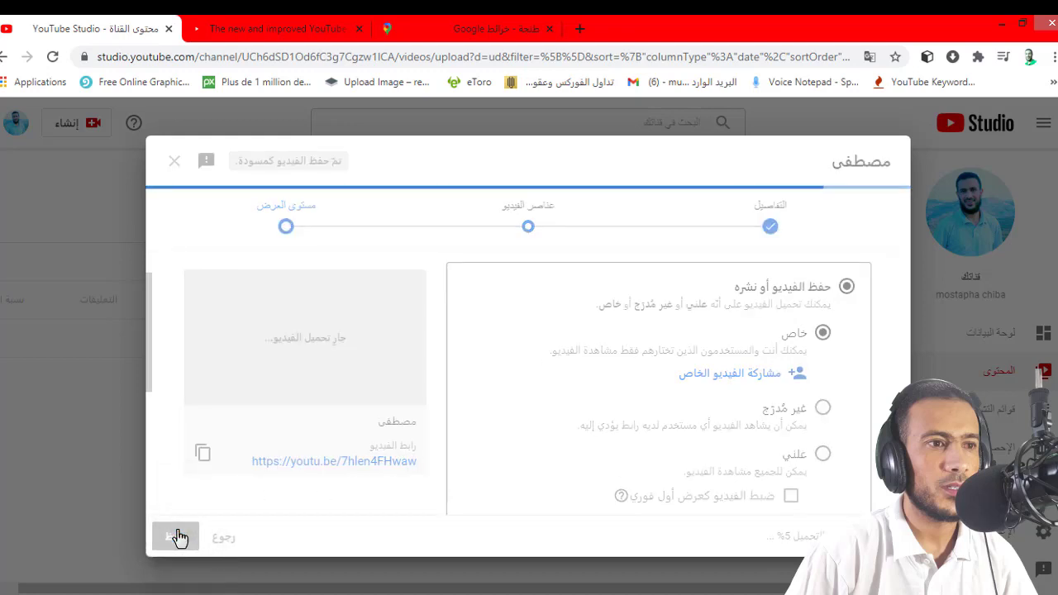